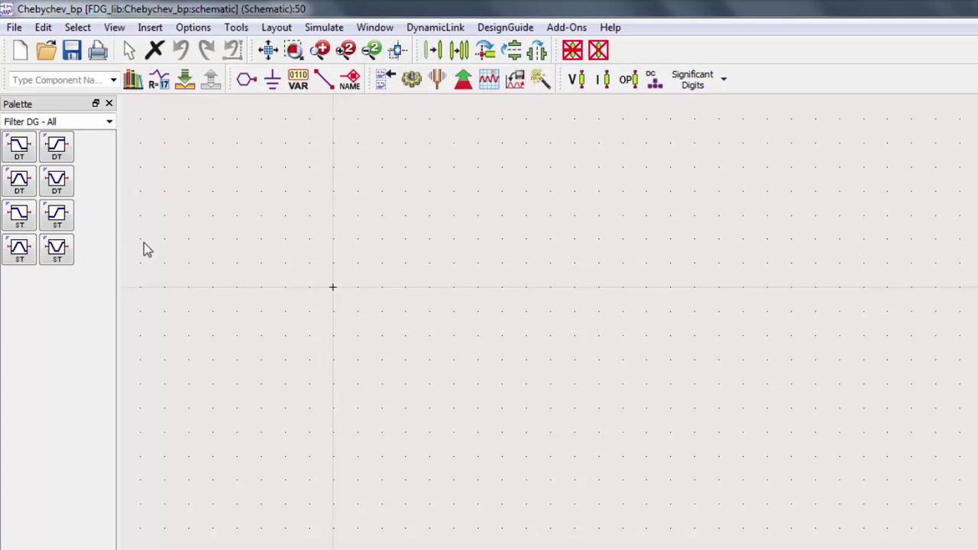
- Place a doubly terminated lumped bandpass filter SmartComponent on the Chebychev_bp schematic
left_click(23, 208)
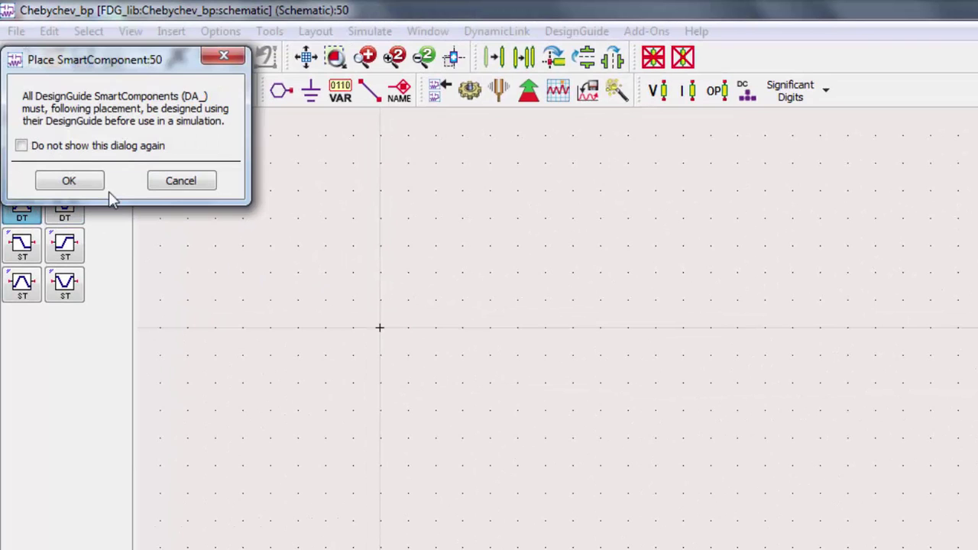
left_click(86, 181)
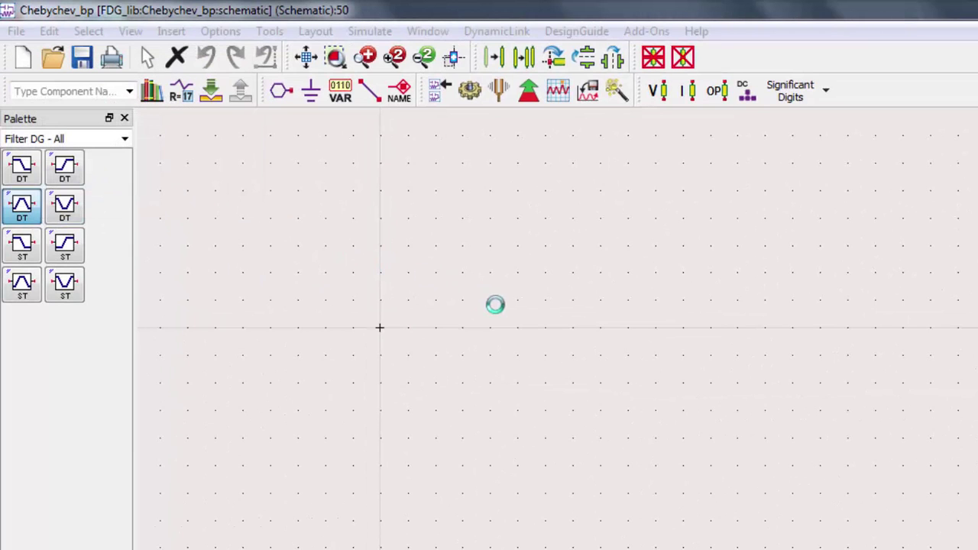
left_click(526, 331)
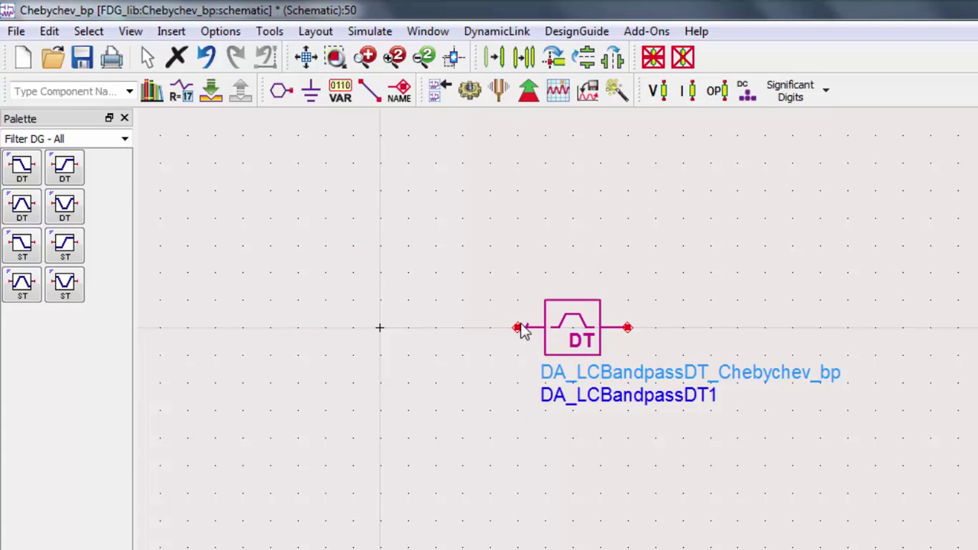
left_click(583, 331)
- Open the Filter DesignGuide's Filter Control Window for the placed filter
left_click(575, 30)
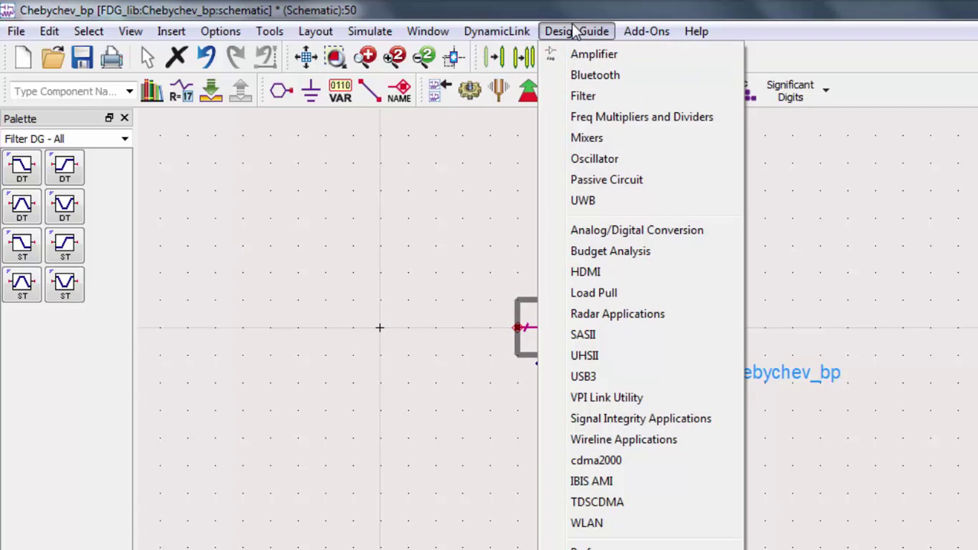
left_click(585, 96)
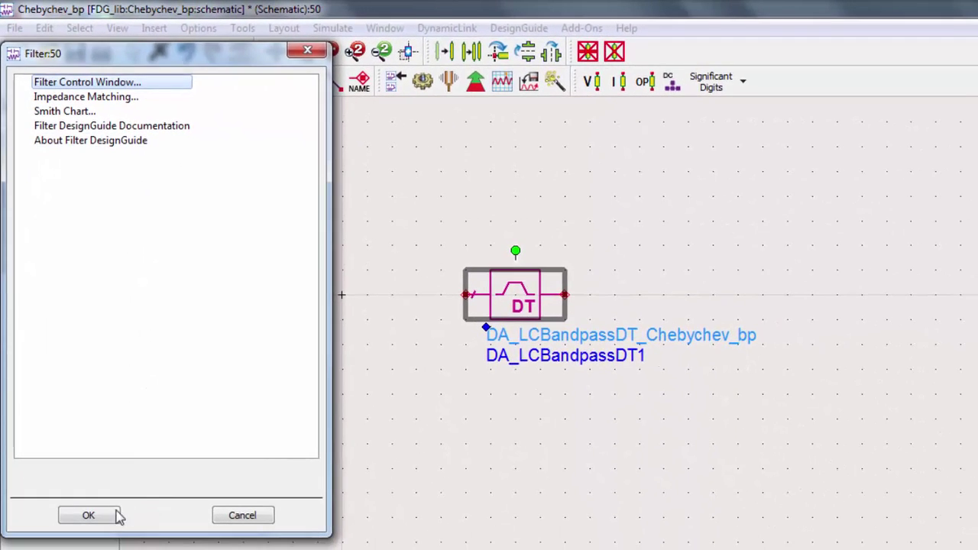
left_click(114, 514)
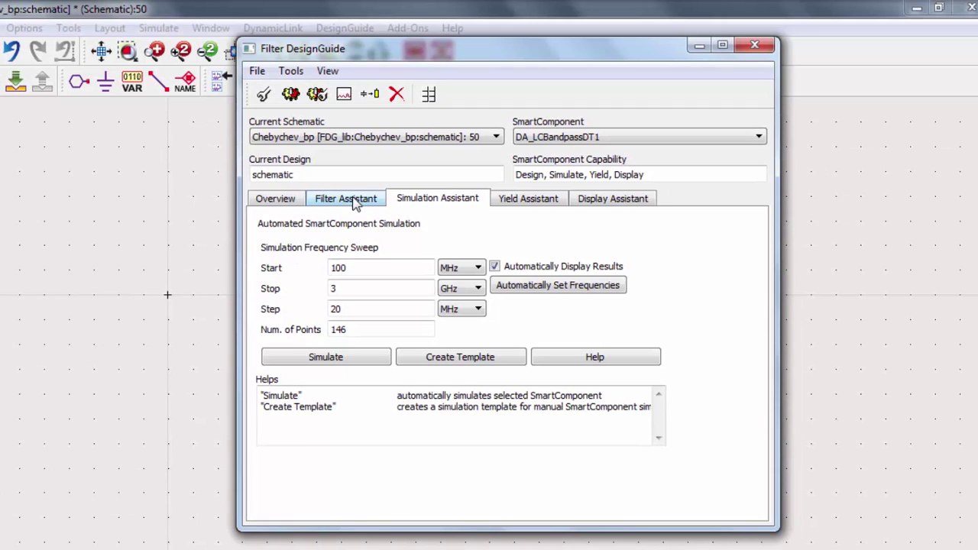
- In the Filter Assistant, choose a Chebyshev response and raise As from 20 to 30 dB
left_click(356, 203)
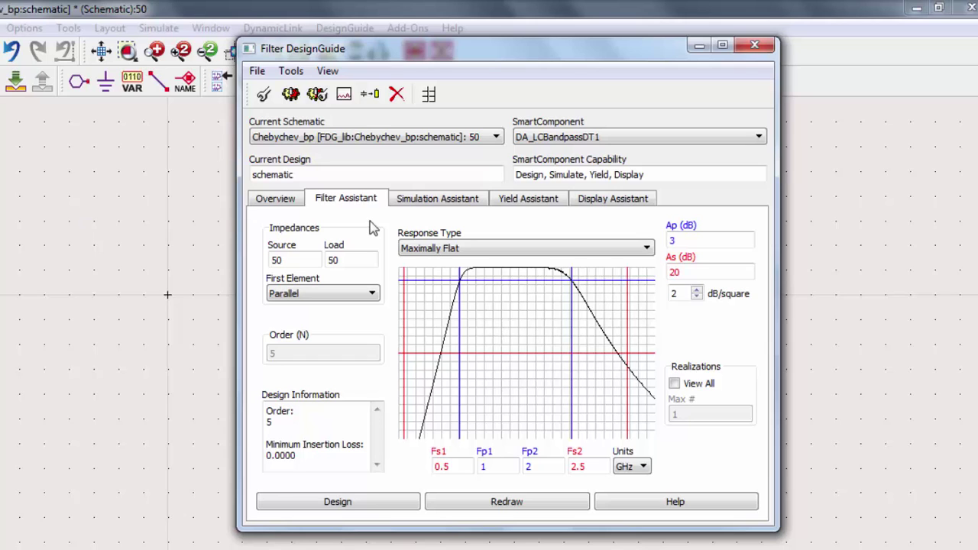
left_click(420, 246)
left_click(425, 274)
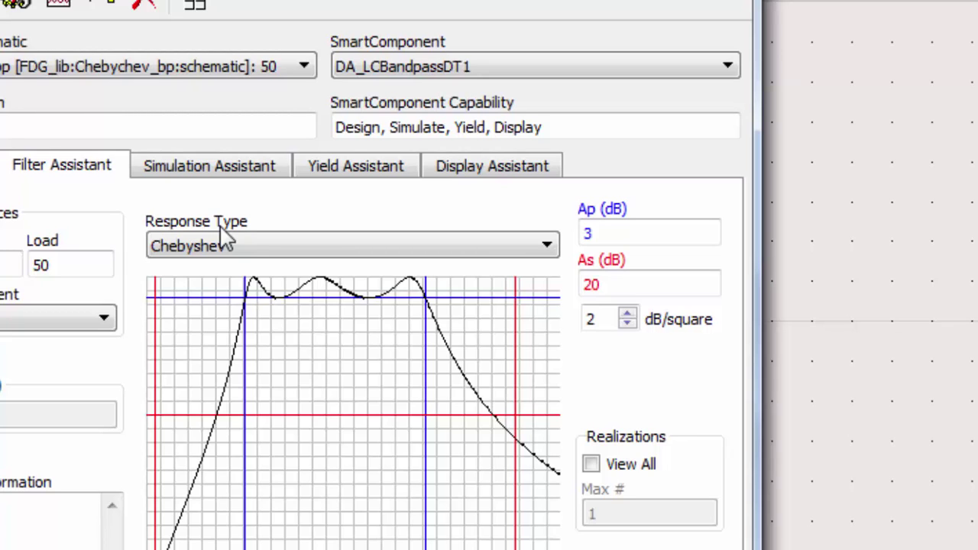
left_click_drag(644, 284, 519, 285)
type("3")
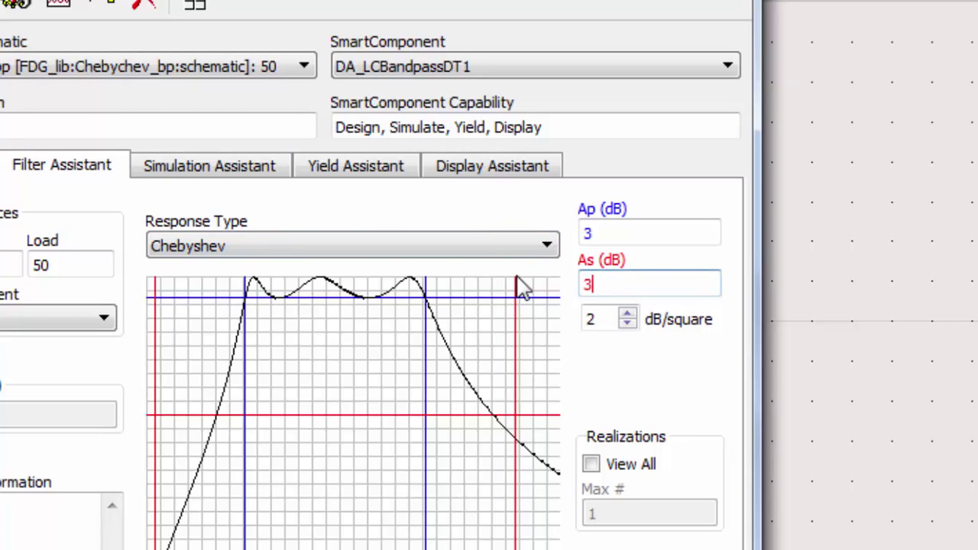
type("0")
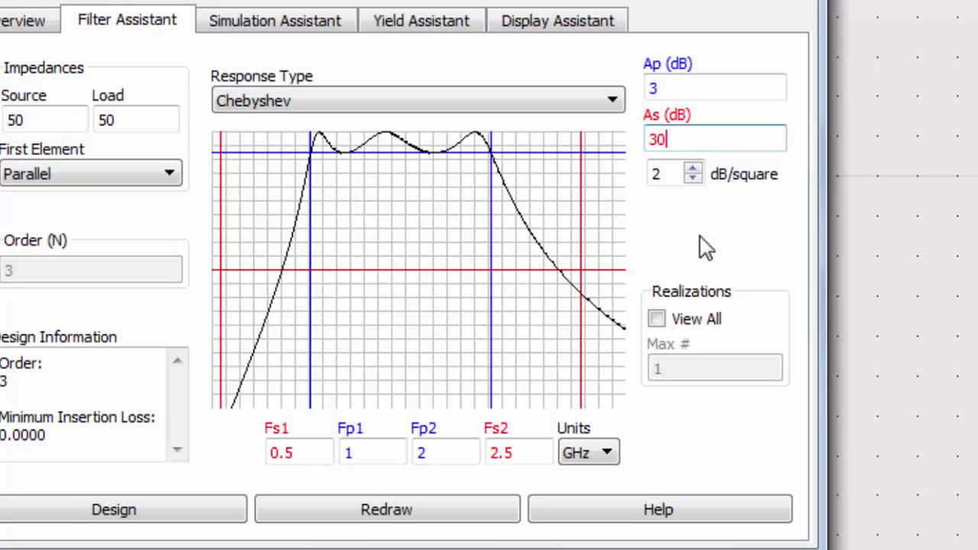
- Enter band edges Fs1 1.5, Fs2 5, Fp1 2, Fp2 4.25 GHz, redraw, and design the order-5 filter
left_click(313, 456)
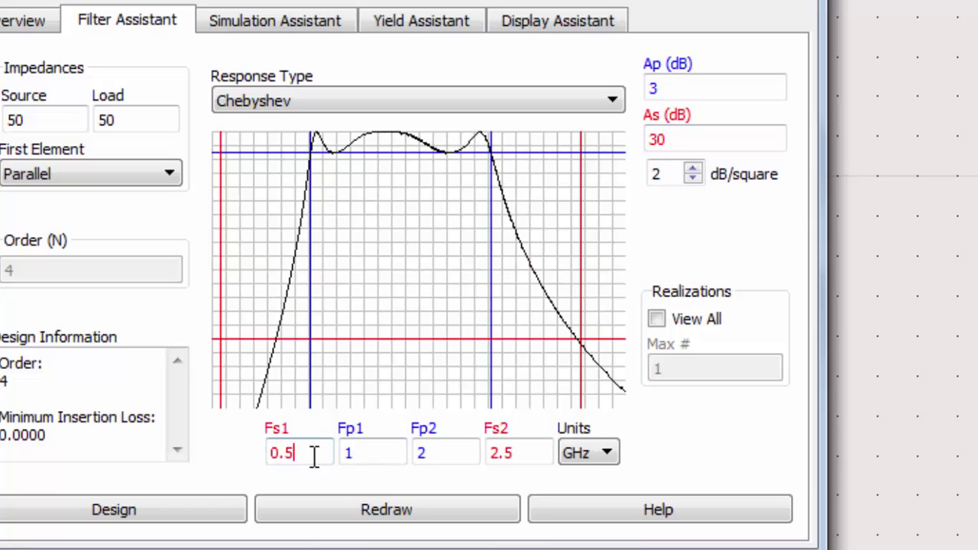
left_click_drag(313, 456, 241, 459)
type("1.5")
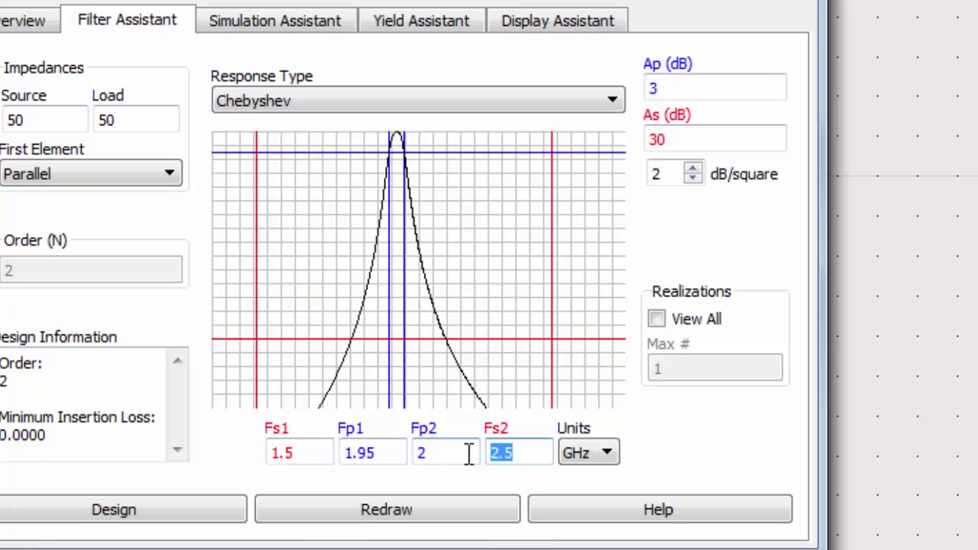
type("5")
left_click_drag(396, 458, 330, 454)
type("2")
left_click_drag(448, 457, 389, 459)
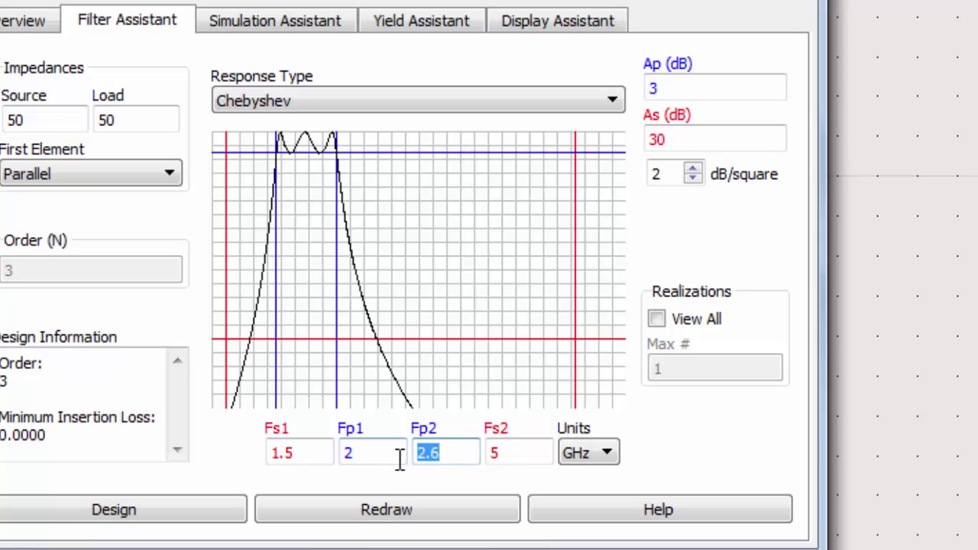
type("4.25")
left_click(471, 513)
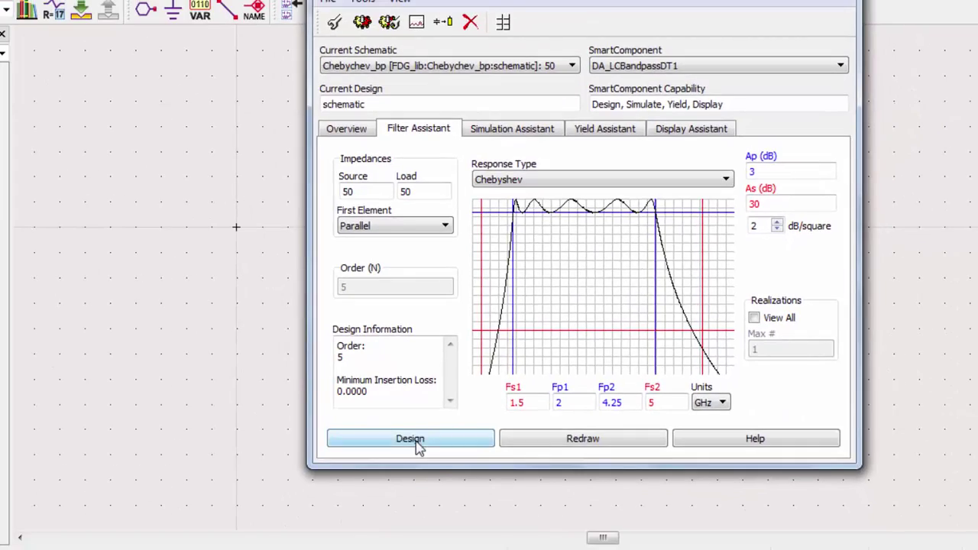
left_click(267, 535)
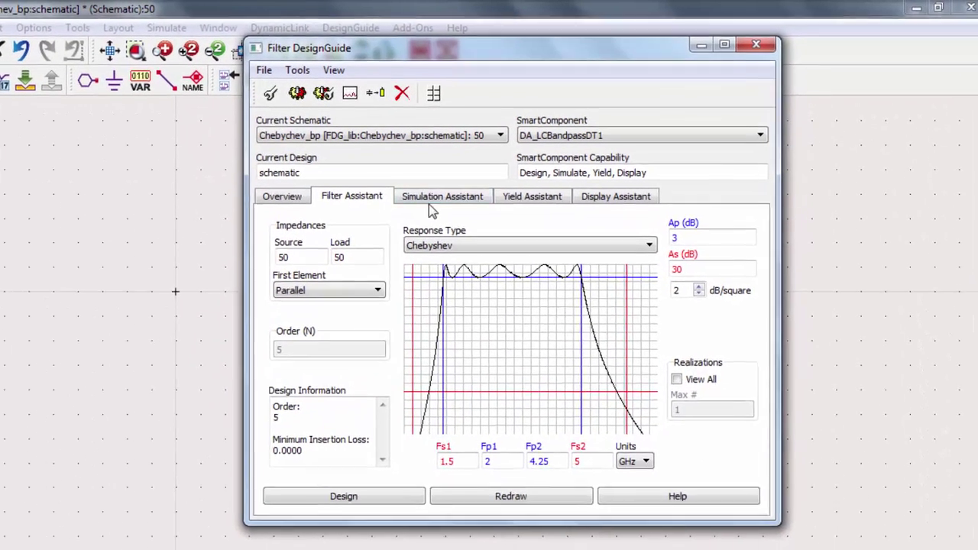
- Auto-set the Simulation Assistant sweep to 1.4–5.5 GHz and simulate the designed filter
left_click(505, 169)
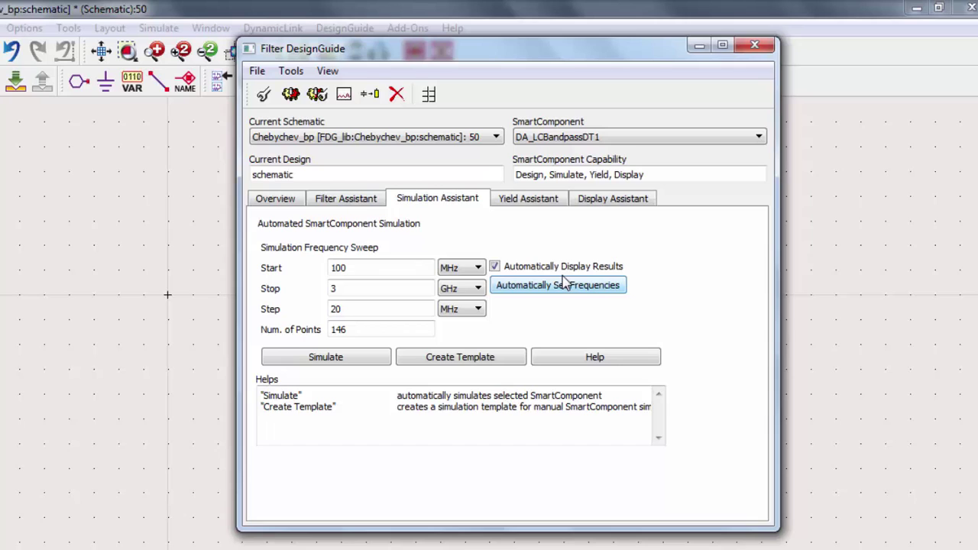
left_click(600, 289)
left_click(330, 357)
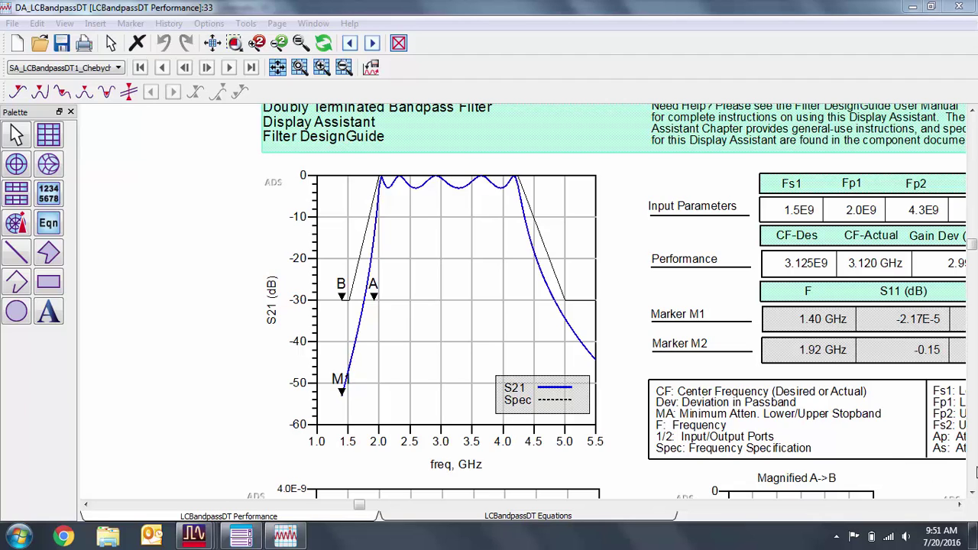
- Bring the Data Display window into focus and scroll through the filter's response plots
left_click(310, 364)
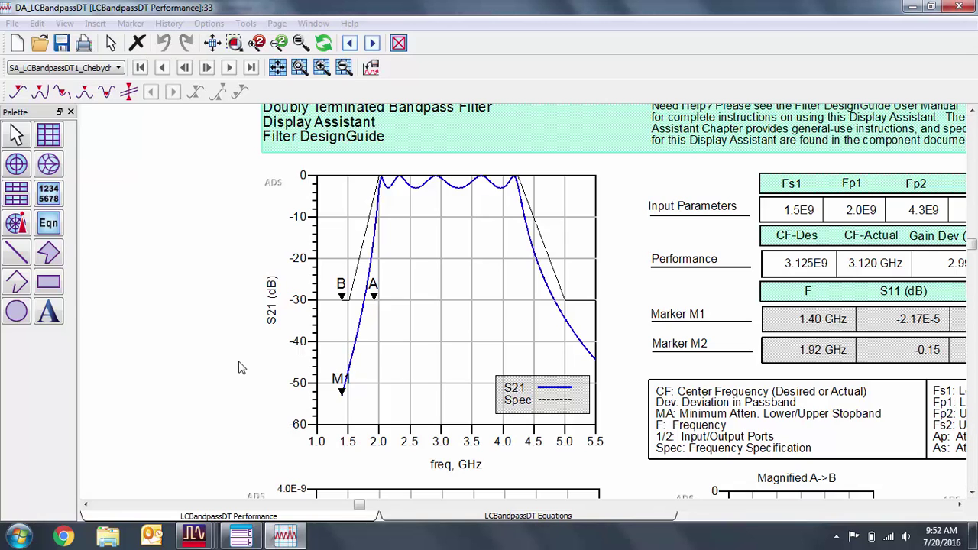
scroll(661, 291, "down", 2)
scroll(701, 297, "up", 2)
scroll(568, 304, "up", 1)
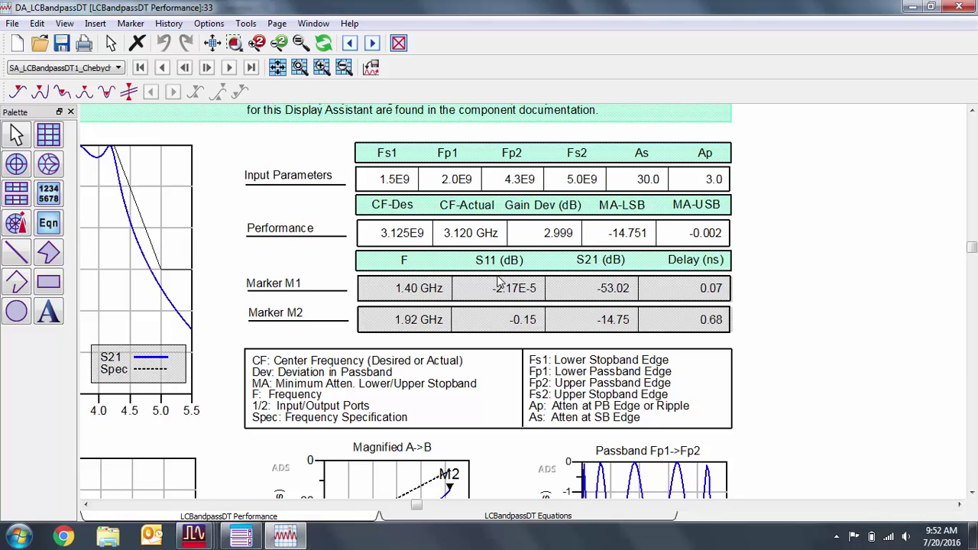
scroll(498, 283, "down", 3)
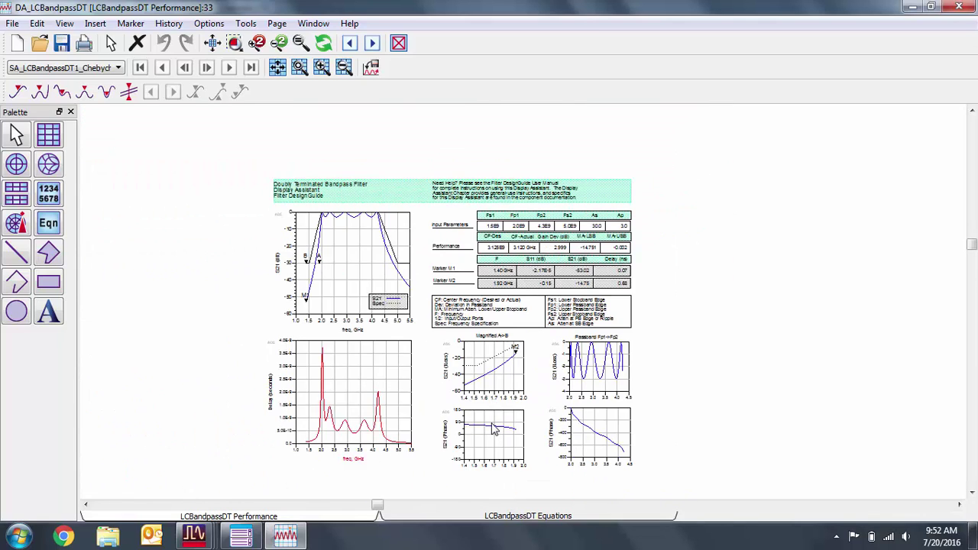
scroll(493, 429, "up", 4)
scroll(524, 310, "down", 1)
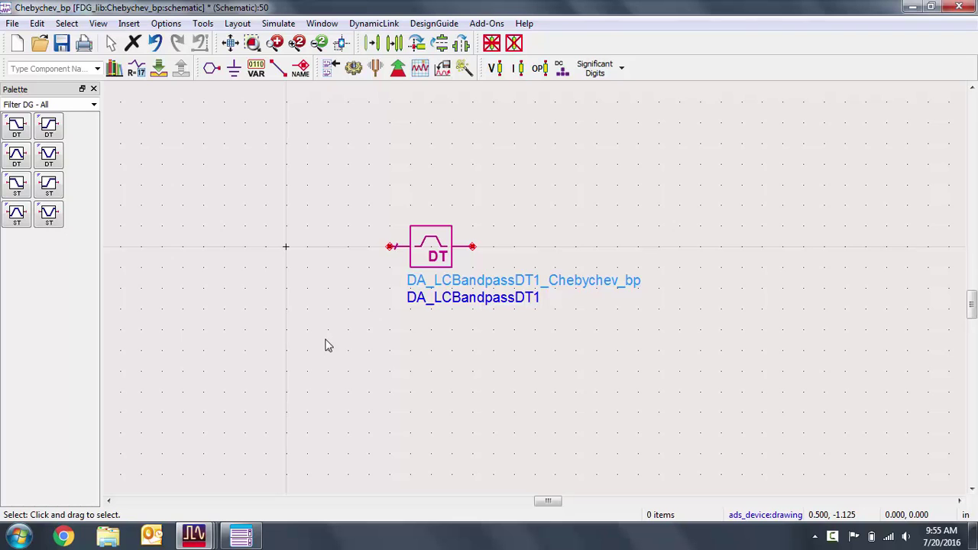
left_click(159, 68)
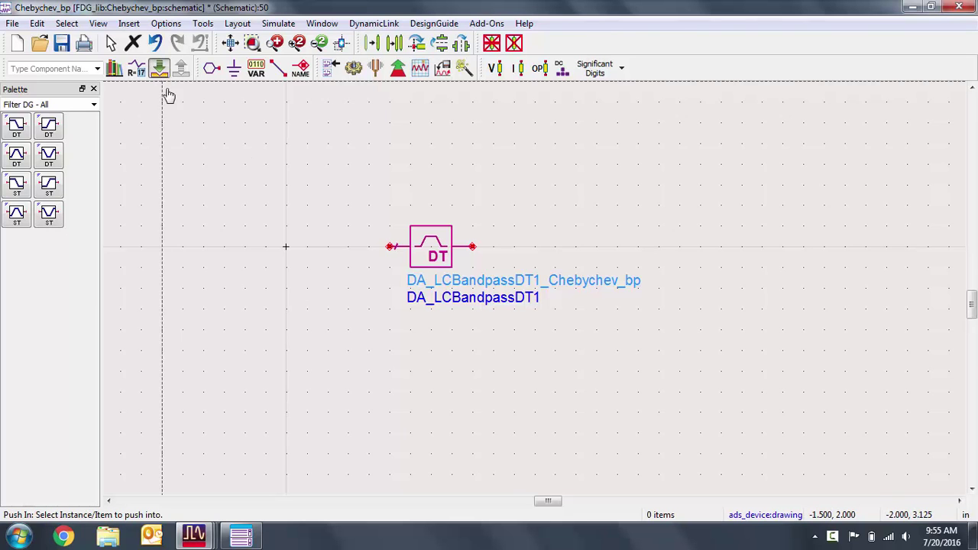
left_click(403, 245)
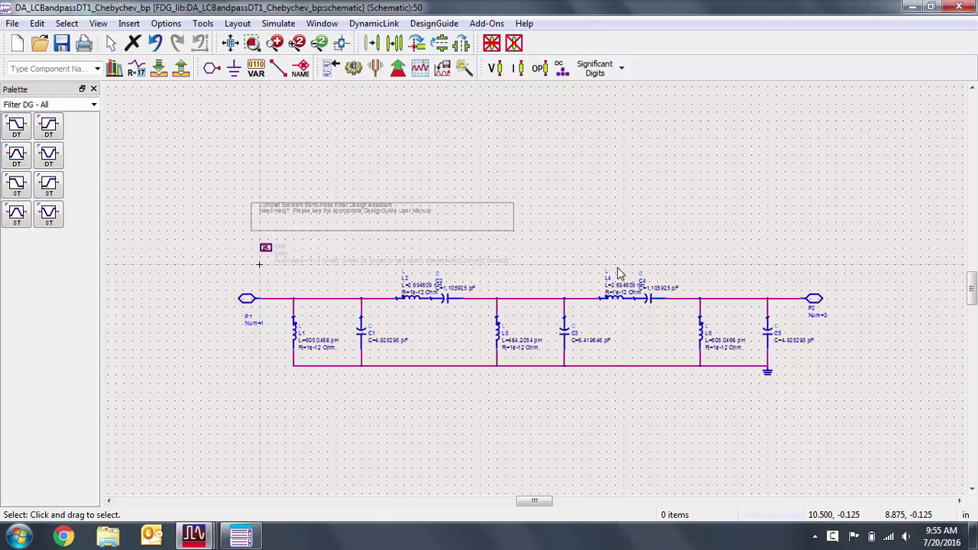
left_click(181, 68)
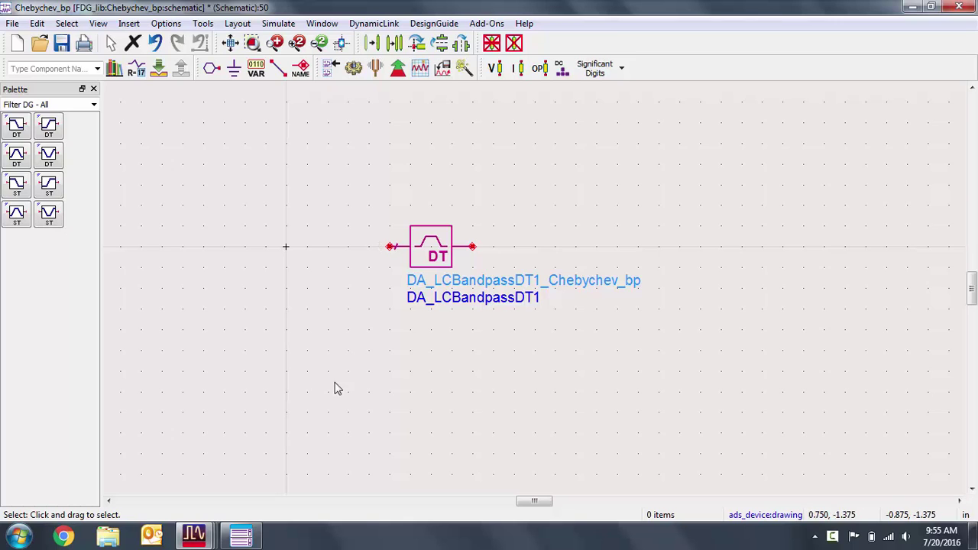
- Bring the Filter DesignGuide forward and launch the LC-to-TLine Transformation Assistant
left_click(367, 486)
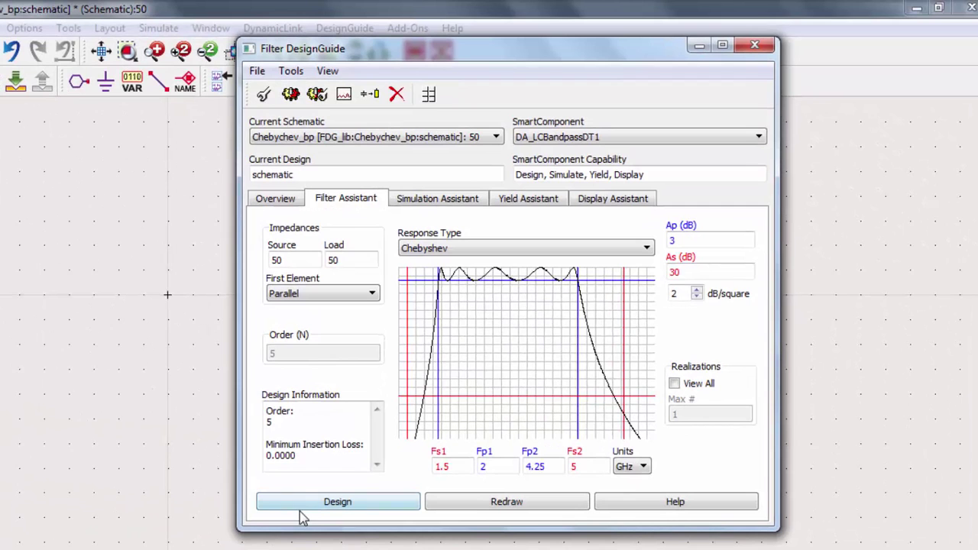
left_click(374, 101)
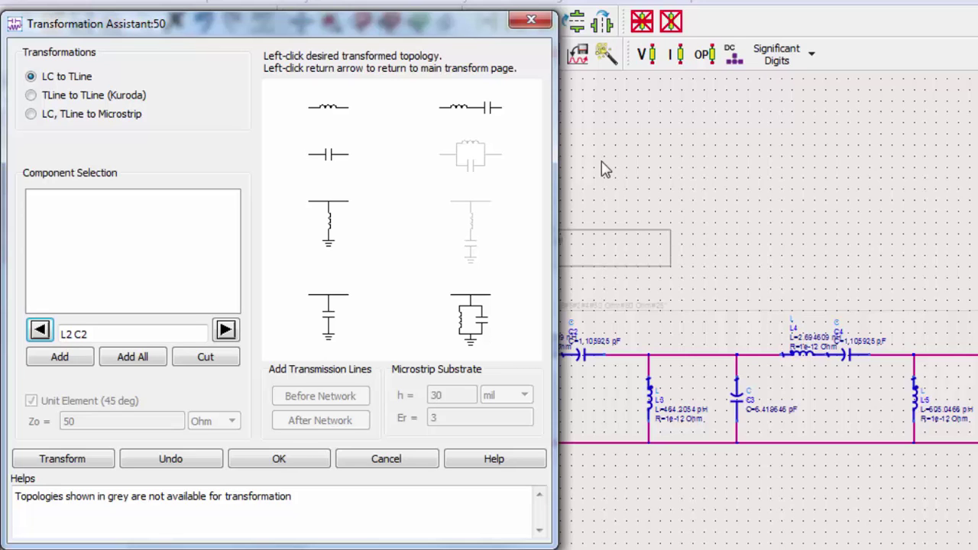
- Transform both series LC pairs into open-circuit TLOC stubs
left_click(485, 103)
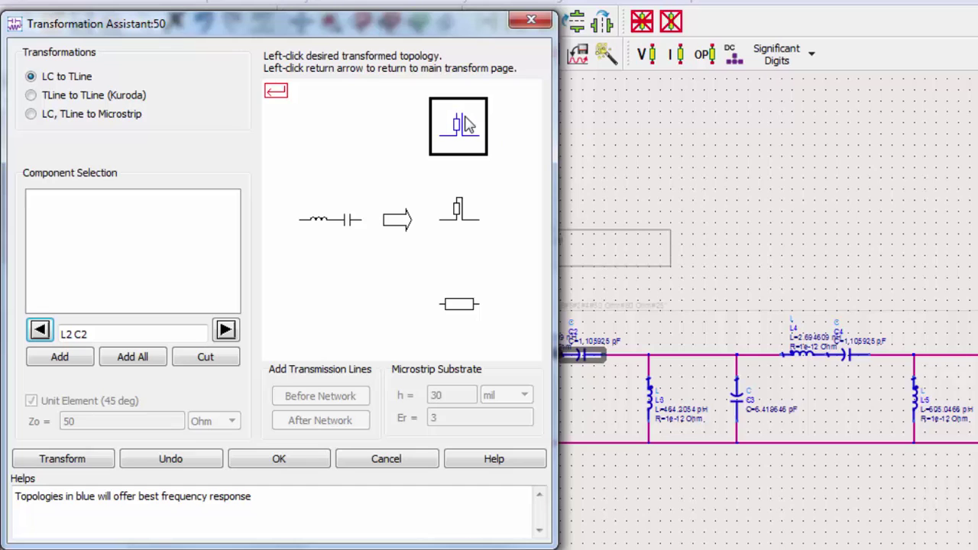
left_click(133, 365)
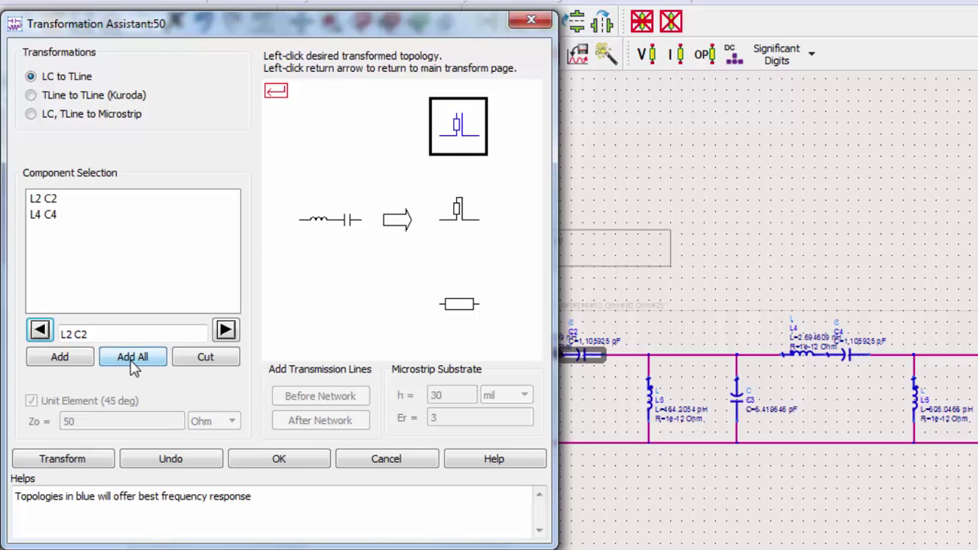
left_click(92, 465)
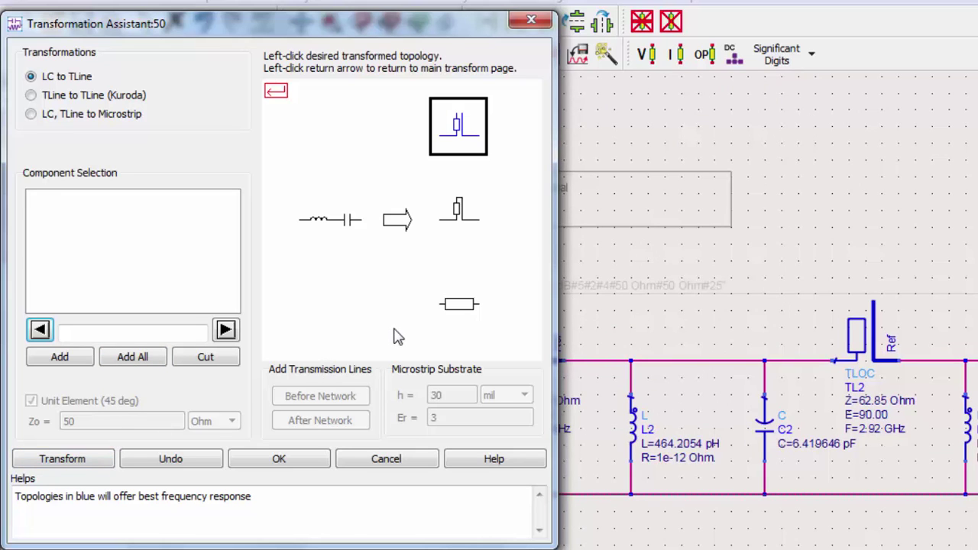
- Transform all shunt LC pairs into grounded stubs and close the Transformation Assistant
left_click(275, 91)
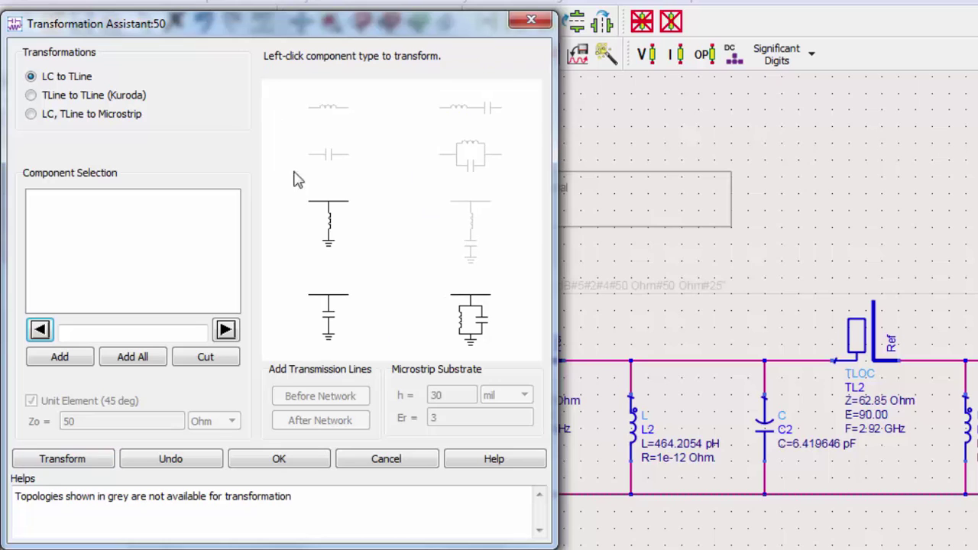
left_click(471, 331)
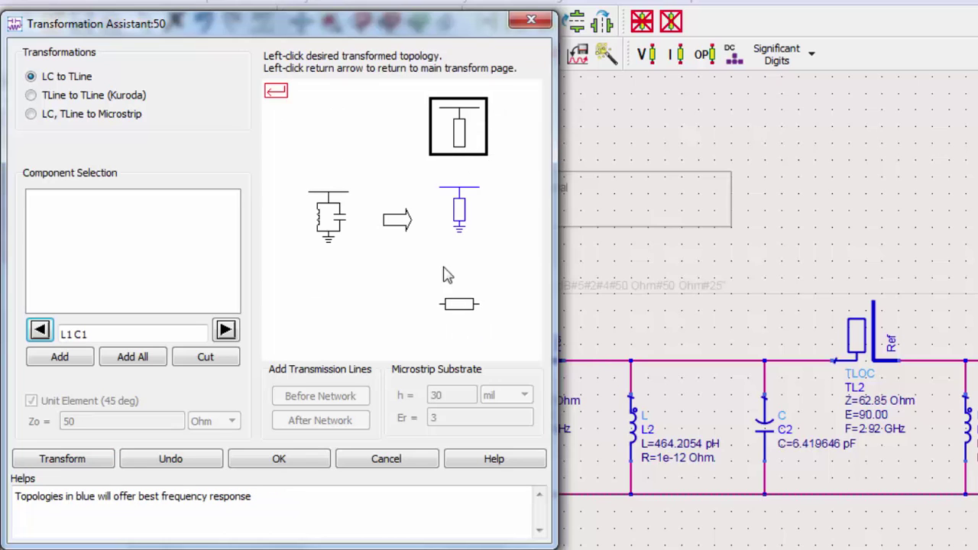
left_click(455, 215)
left_click(132, 358)
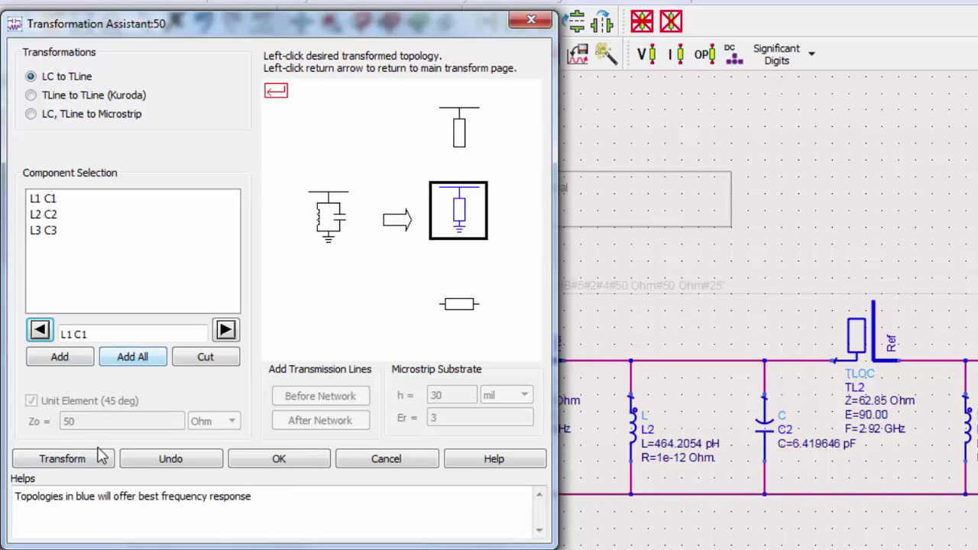
left_click(102, 458)
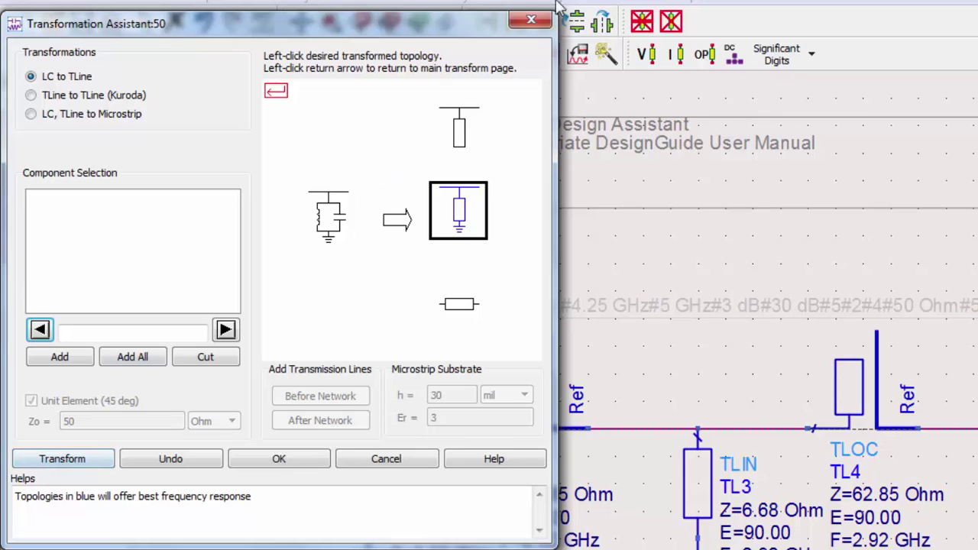
left_click(533, 22)
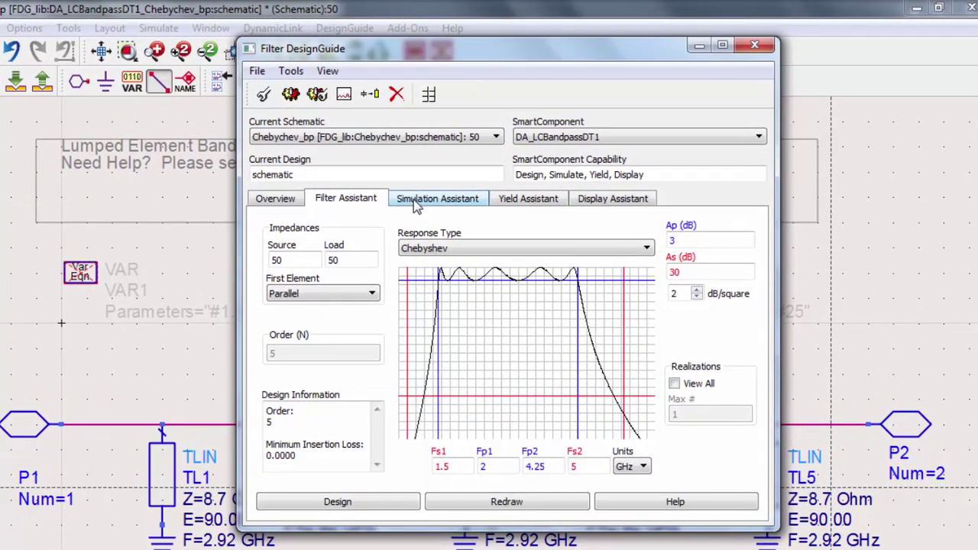
- Rerun the 1.4–5.5 GHz simulation on the stub-based filter from the Simulation Assistant
left_click(494, 171)
left_click(375, 356)
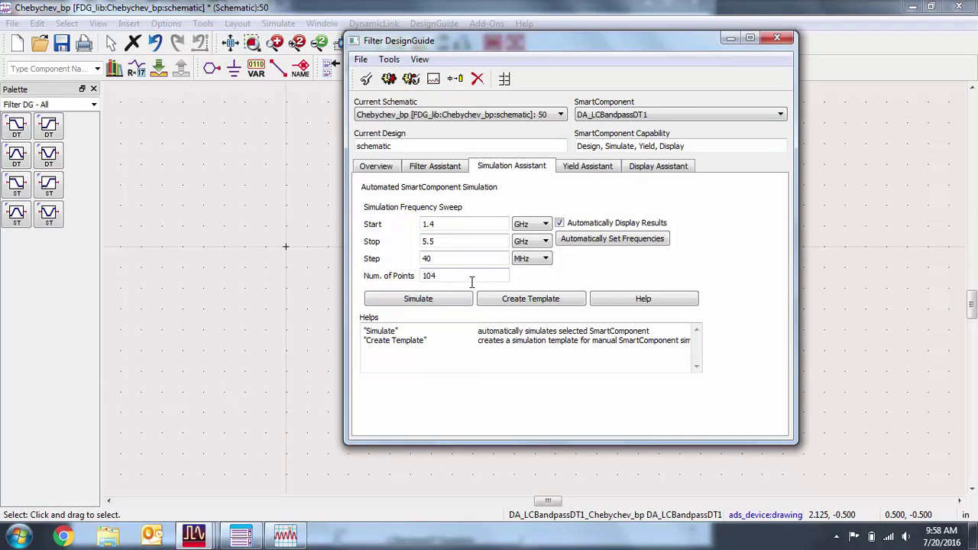
- Bring the stub filter's S21 and delay plots forward and maximize the Data Display window
left_click(290, 532)
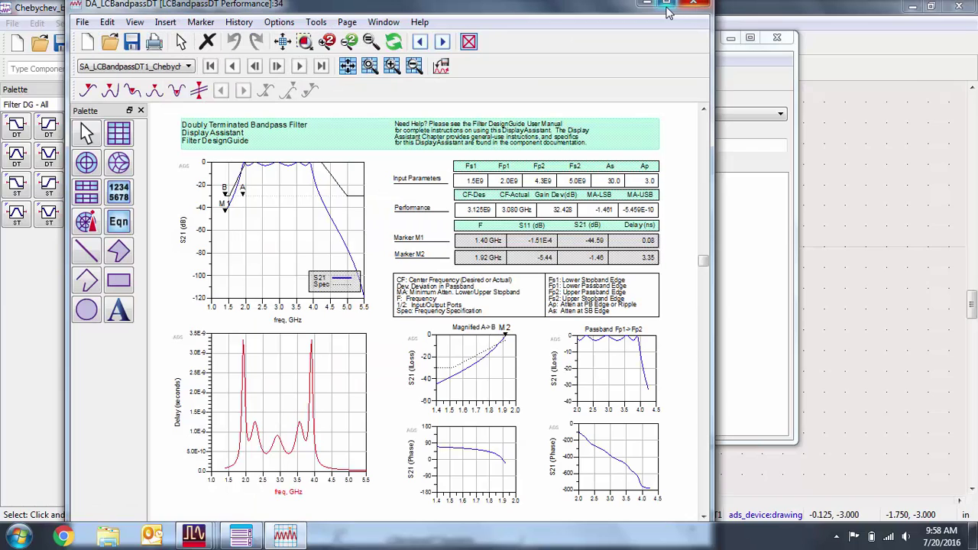
left_click(697, 6)
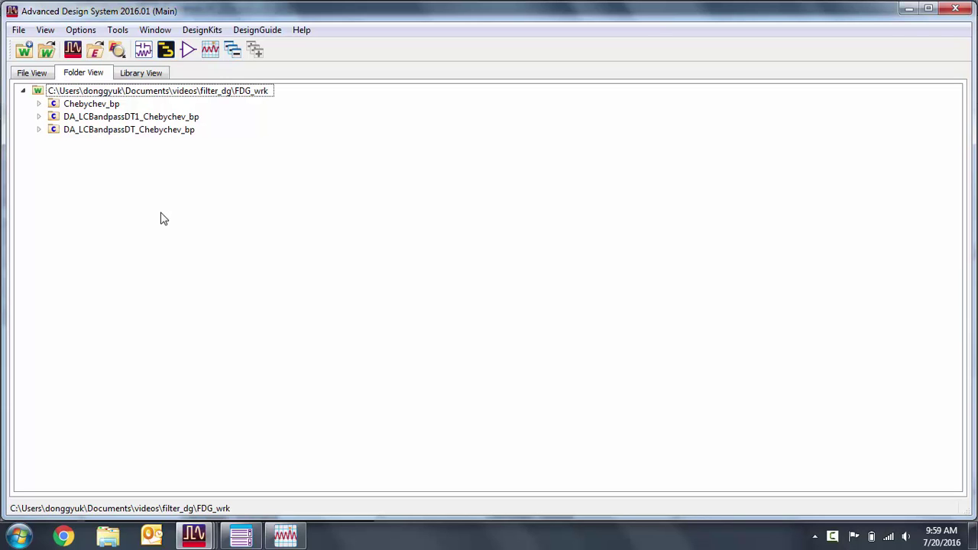
- Open the DA_LCBandpassDT1_Chebychev_bp schematic from Folder View and maximize it
left_click(39, 116)
double_click(99, 130)
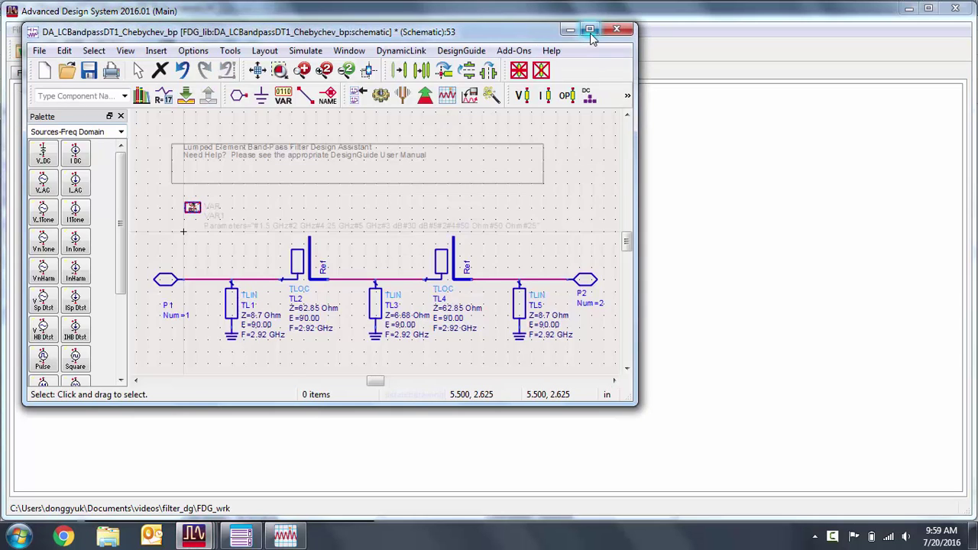
left_click(590, 30)
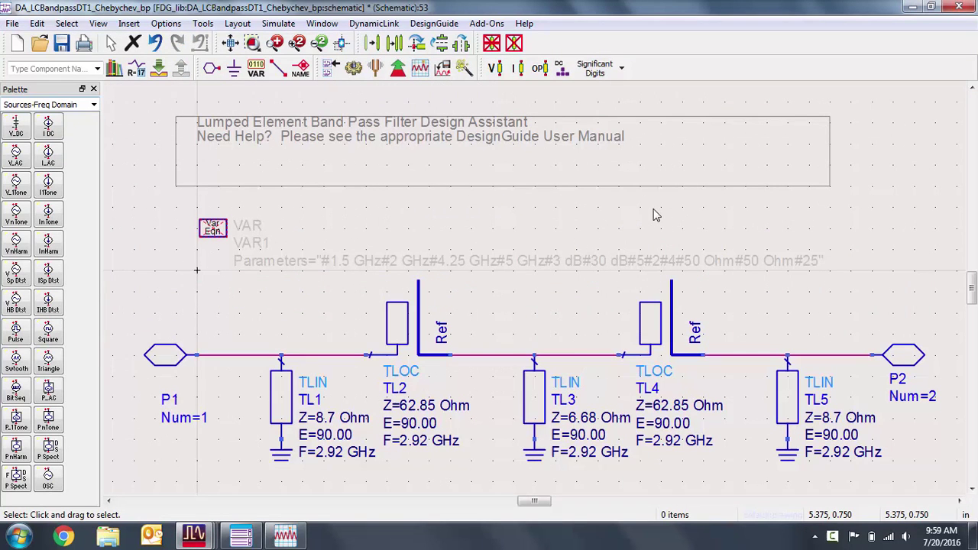